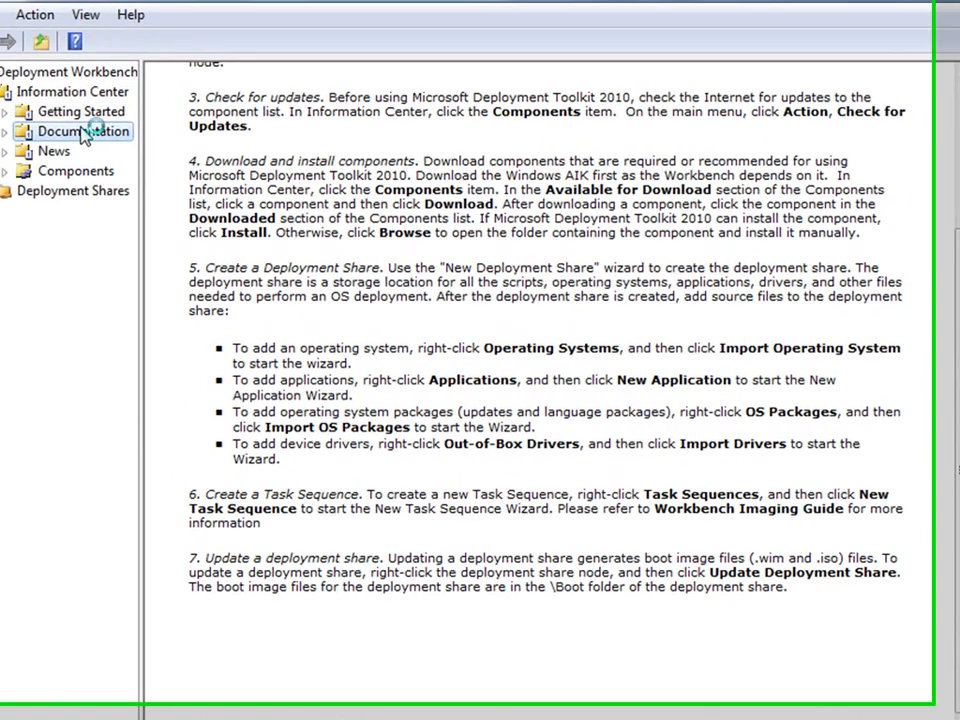
Browse Documentation and News, list installed Components, and expand the MDT Deployment Share's folders
left_click(5, 75)
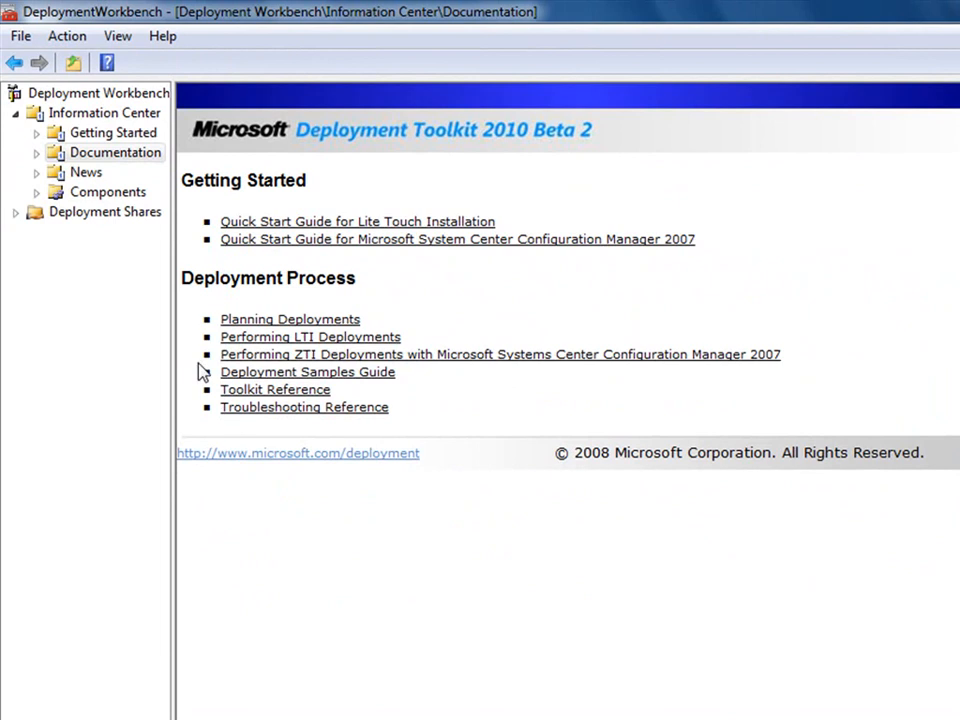
left_click(86, 173)
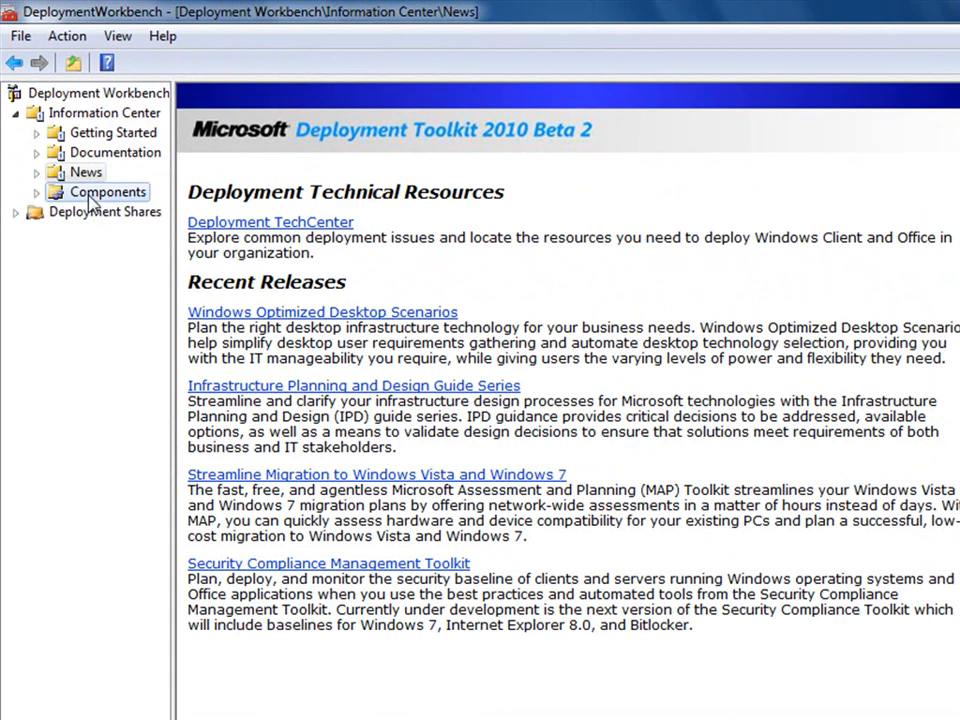
left_click(92, 194)
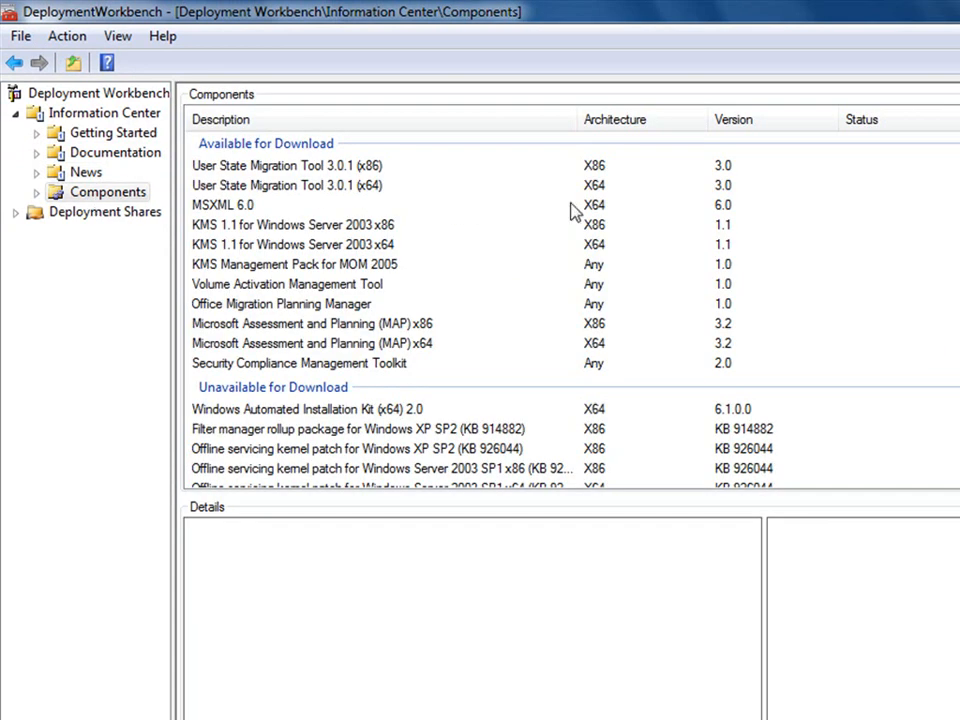
scroll(572, 310, "down", 3)
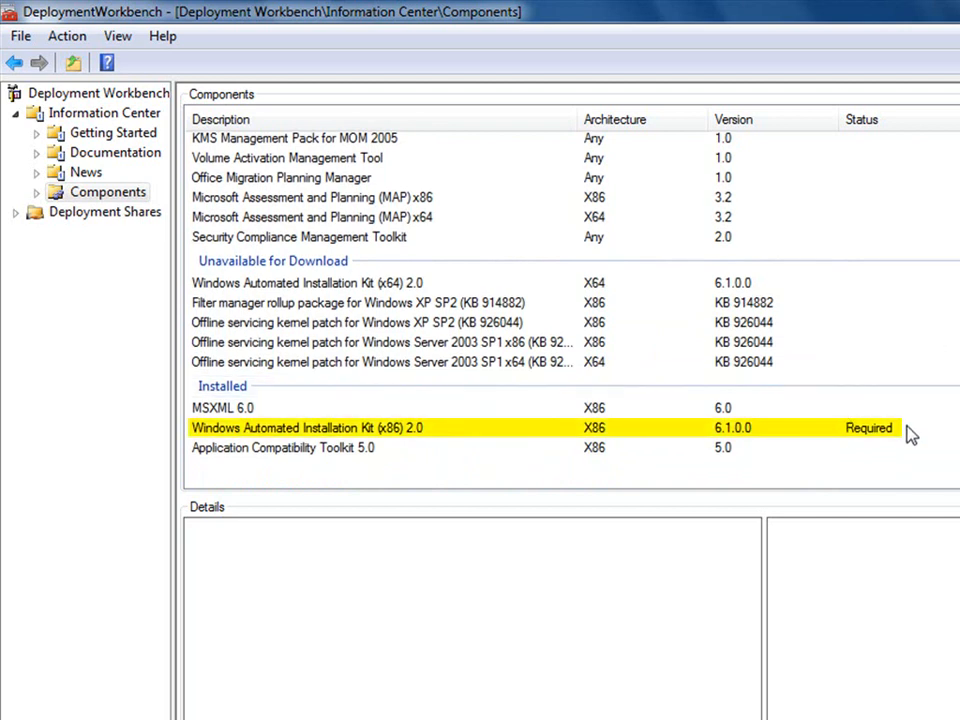
left_click(15, 212)
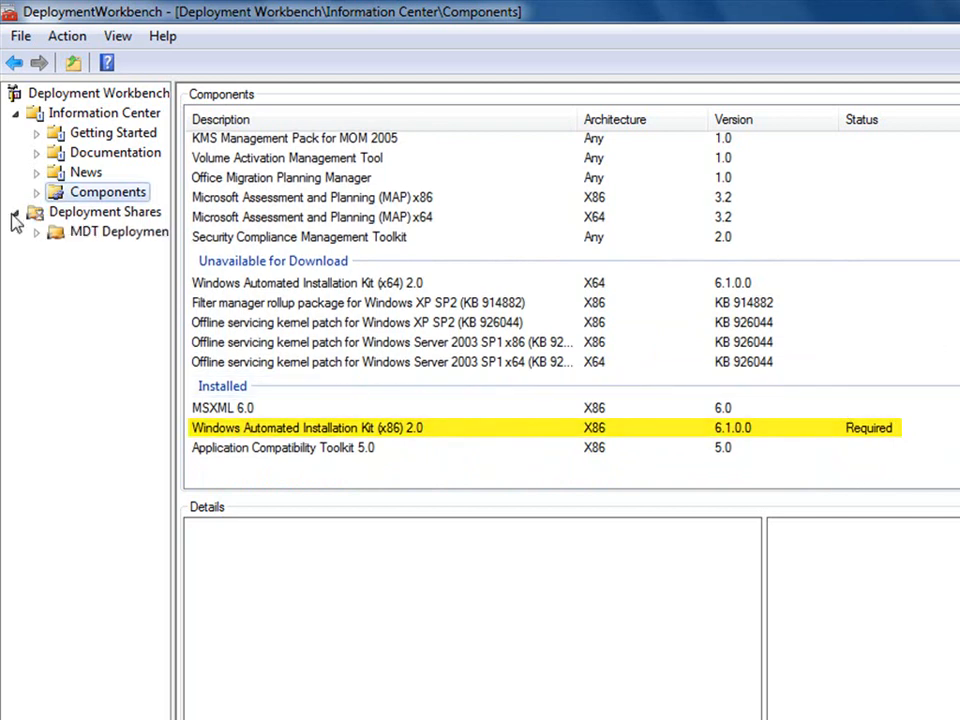
left_click(36, 233)
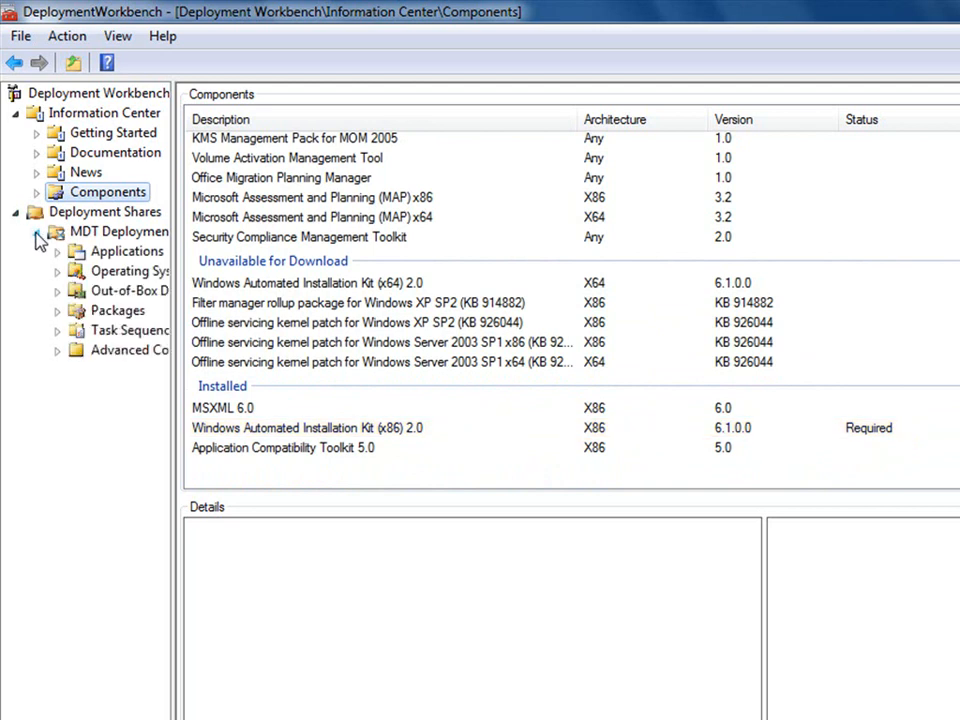
Browse the HR folders under Applications and Operating Systems, then list the Task Sequences folder
left_click(112, 252)
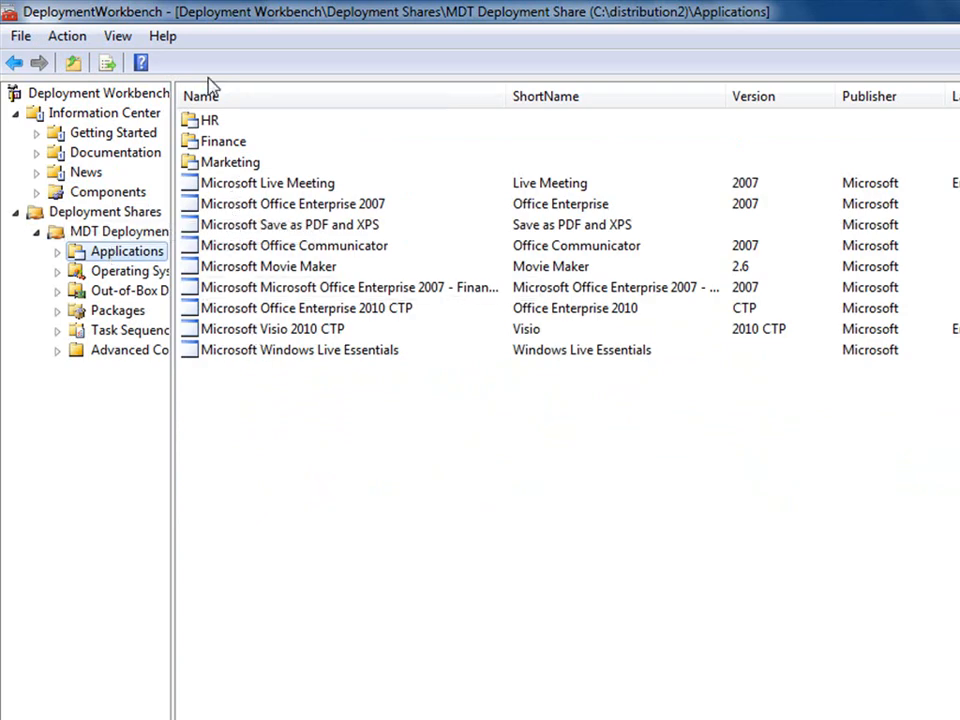
double_click(214, 121)
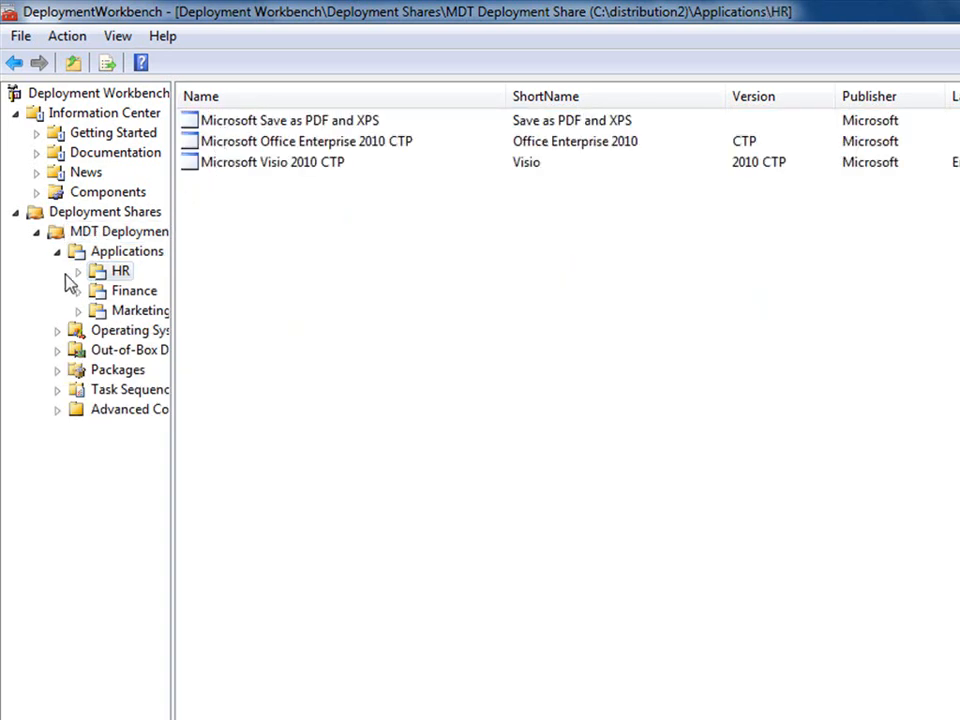
left_click(57, 331)
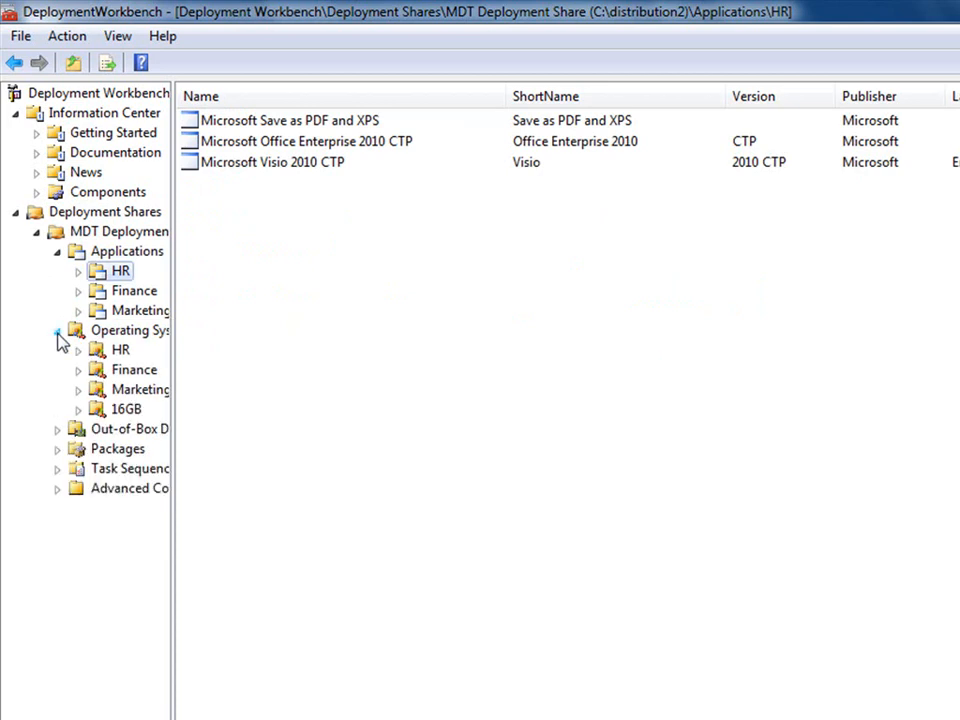
left_click(118, 334)
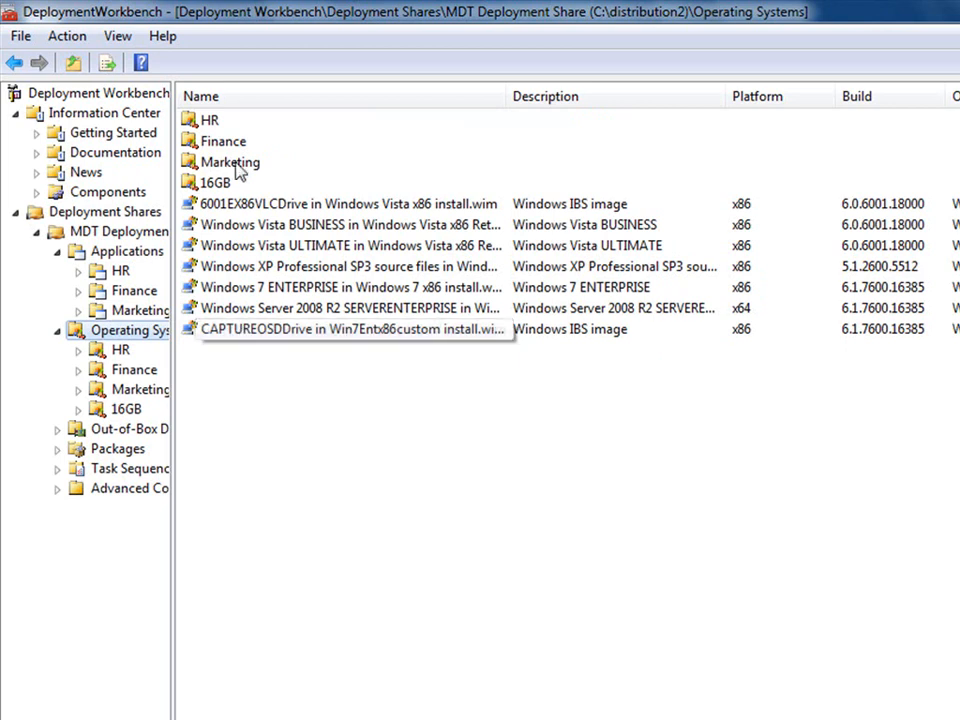
double_click(221, 120)
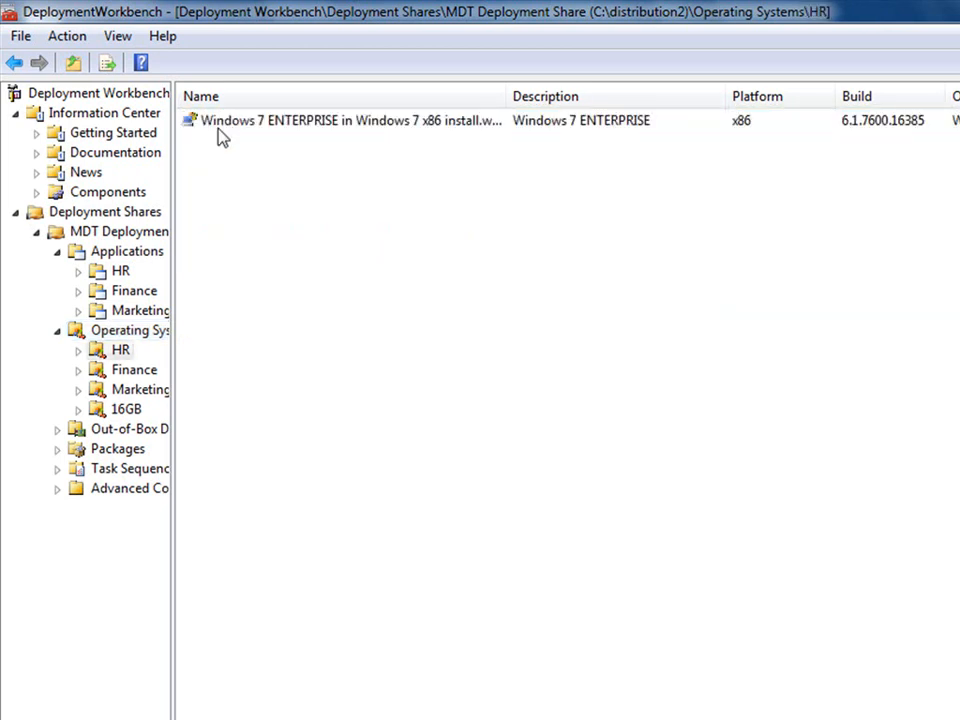
left_click(57, 469)
left_click(138, 477)
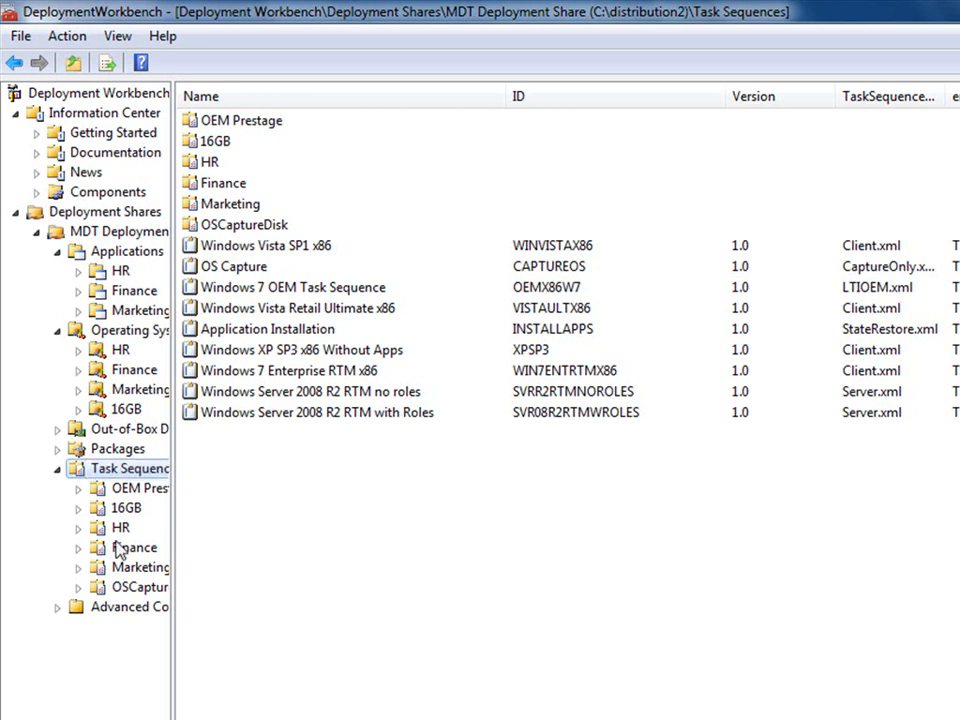
Expand Advanced Configuration, widen the navigation pane, and view Selection Profiles and Media entries MEDIA001–MEDIA007
left_click(57, 607)
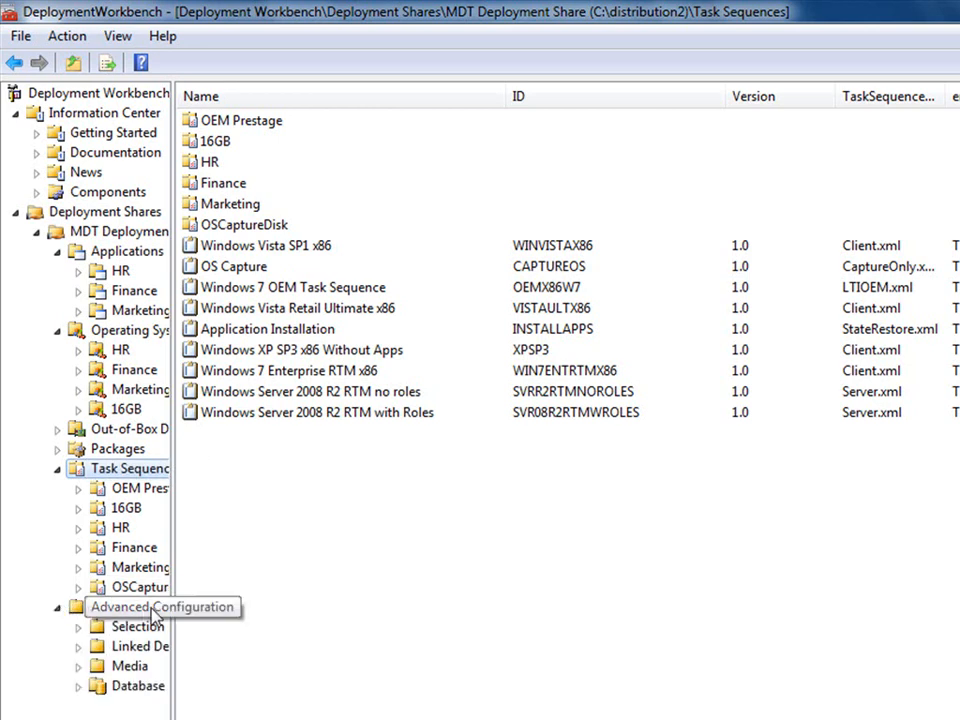
left_click_drag(173, 620, 290, 606)
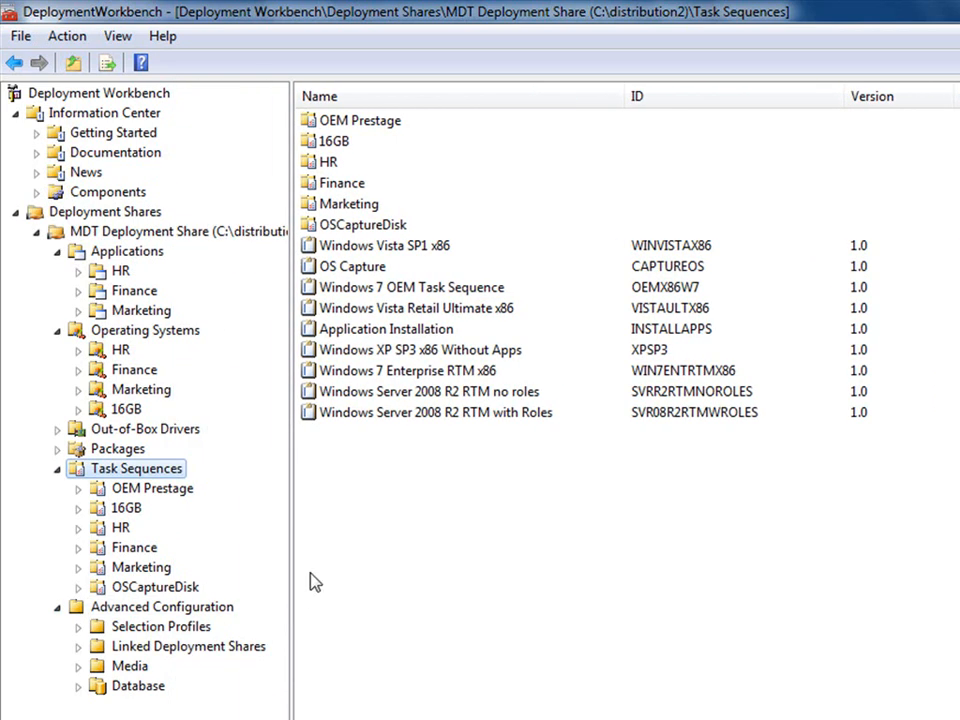
left_click(135, 636)
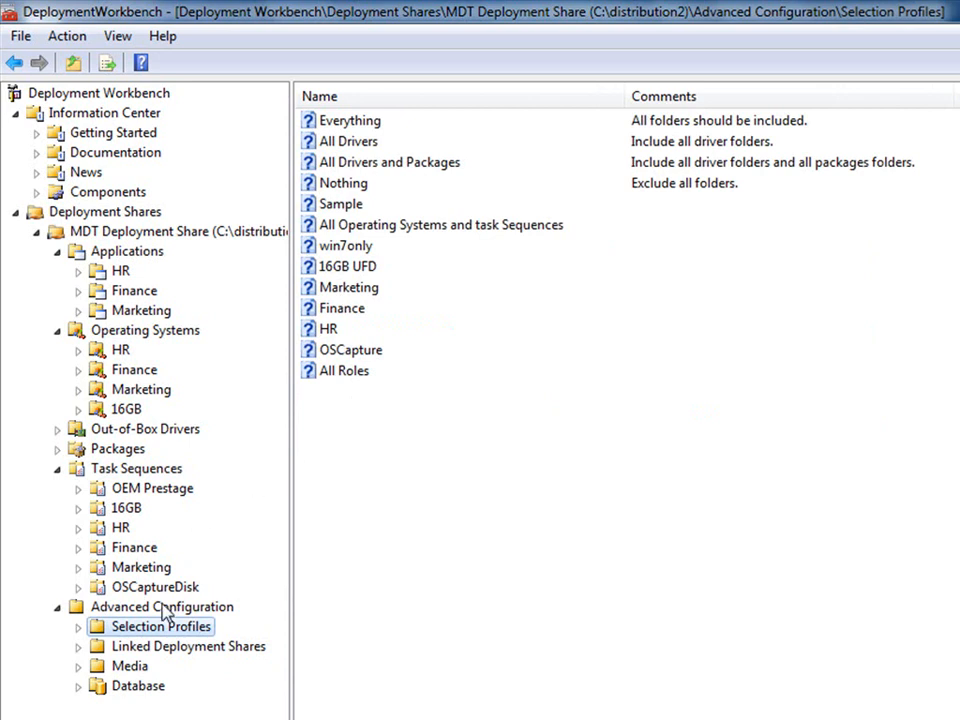
left_click(126, 667)
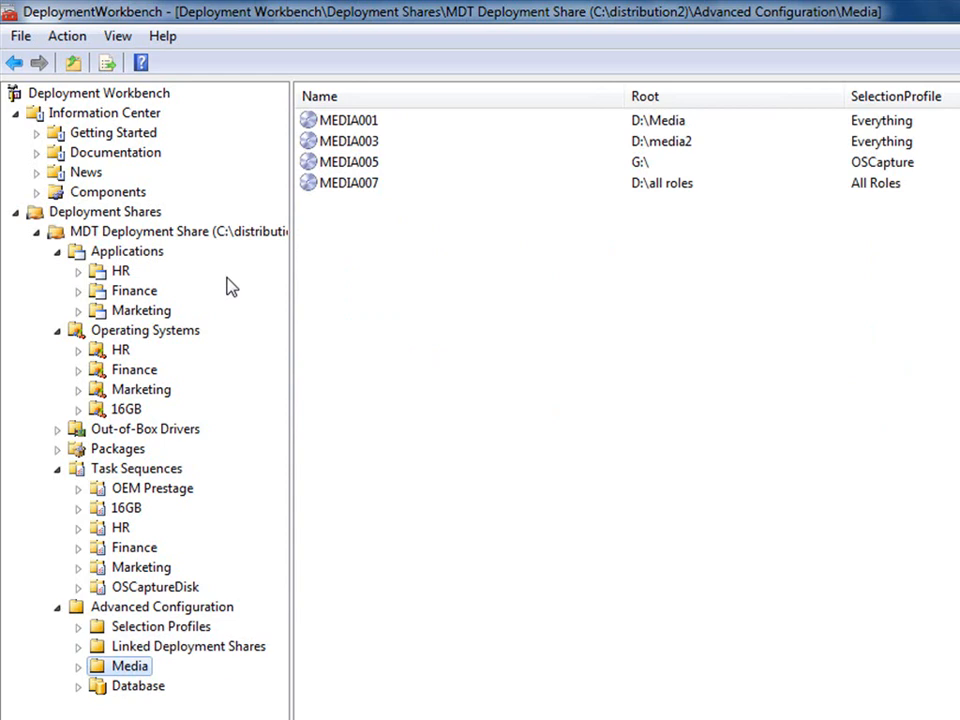
left_click(127, 252)
Add a new application with source files from the MSE folder and enter its setup command line
right_click(160, 250)
left_click(175, 262)
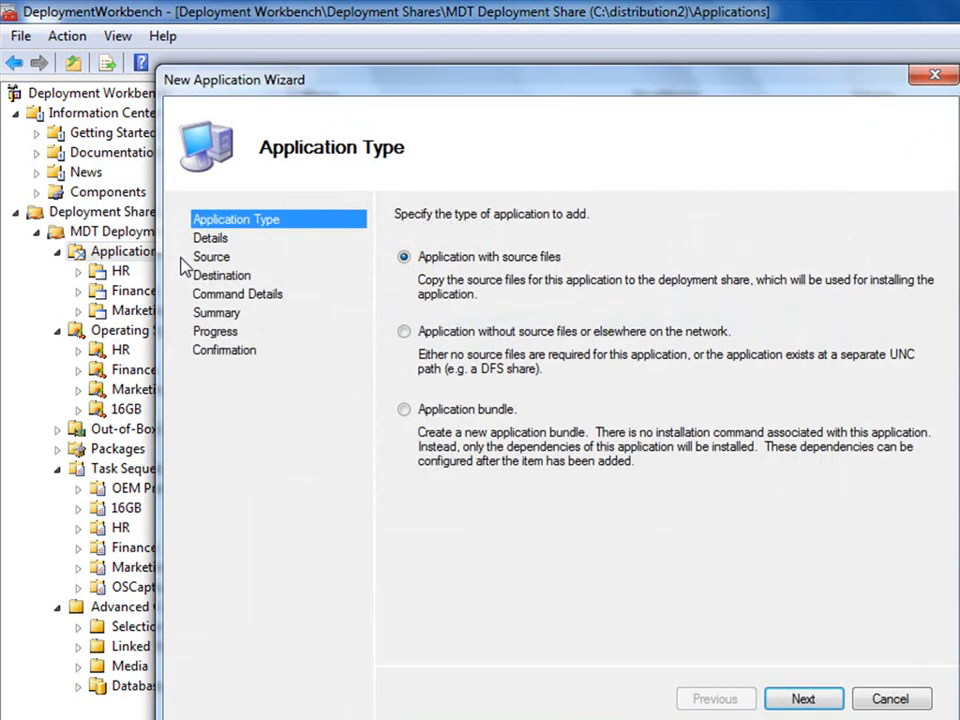
left_click(799, 698)
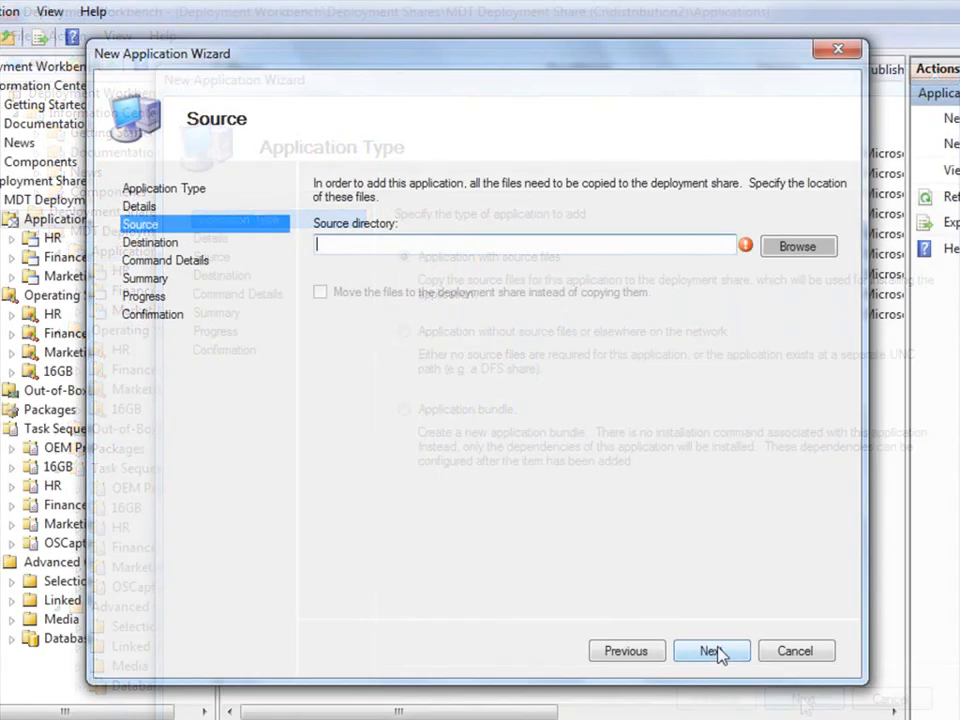
left_click(795, 247)
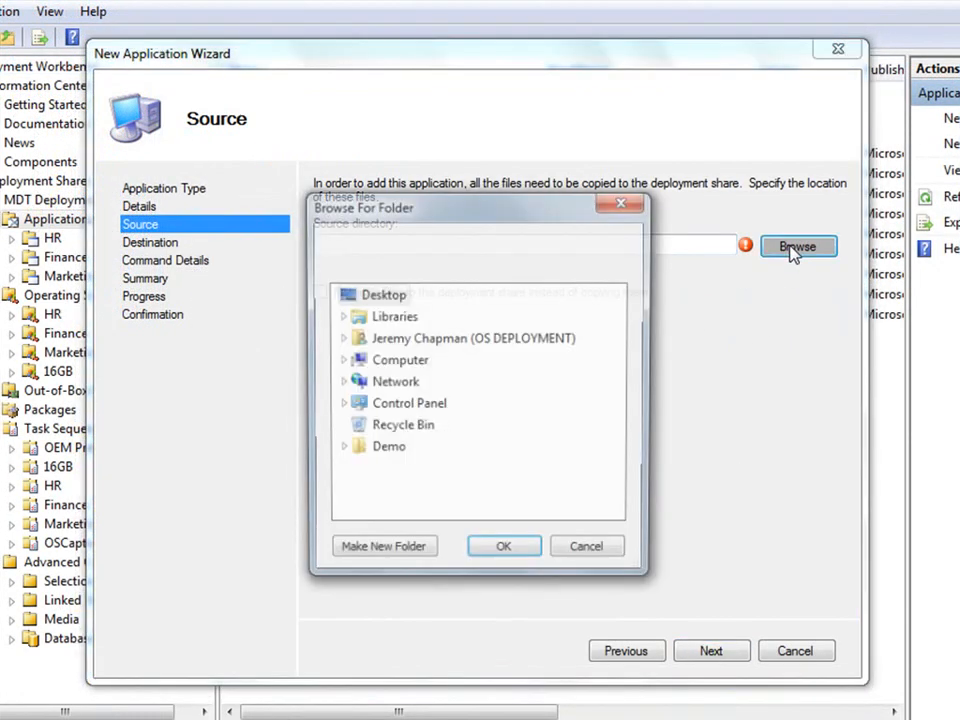
left_click(340, 361)
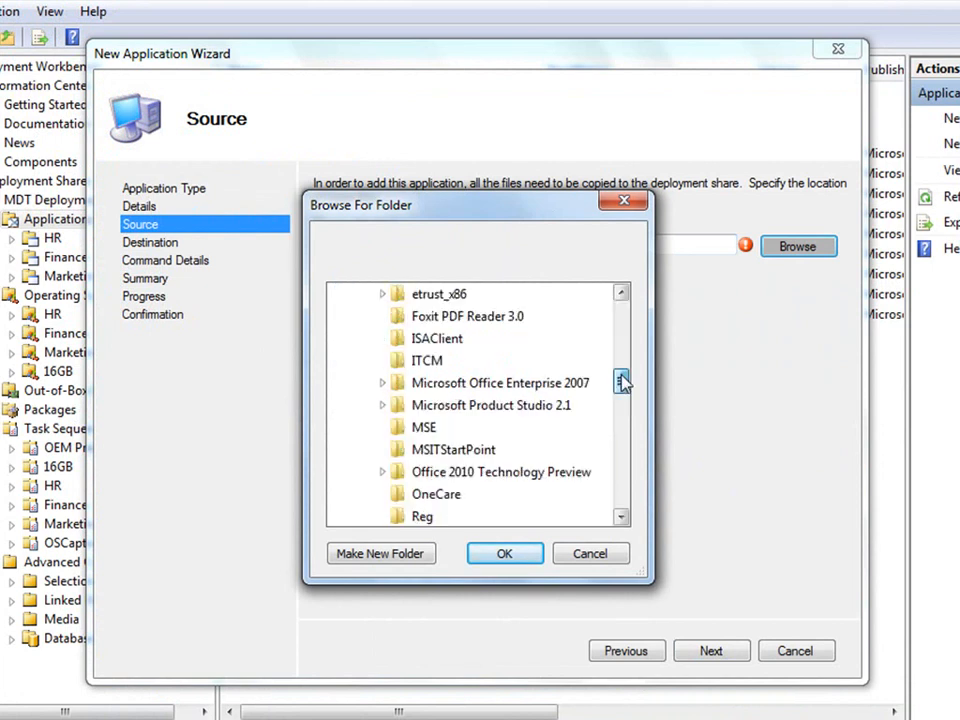
left_click_drag(622, 382, 622, 387)
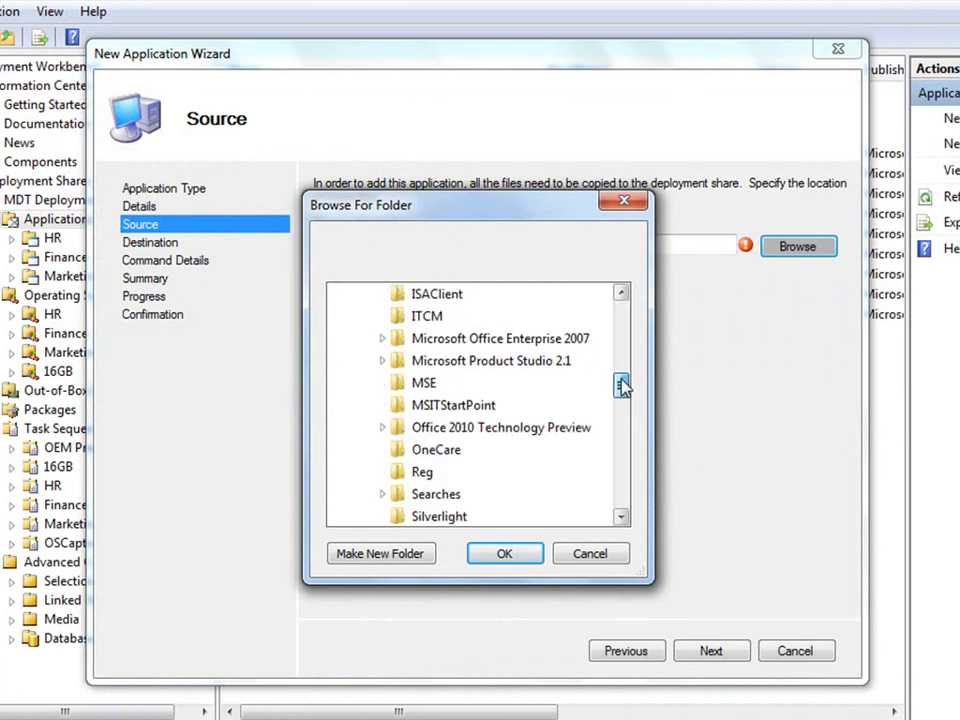
left_click(424, 387)
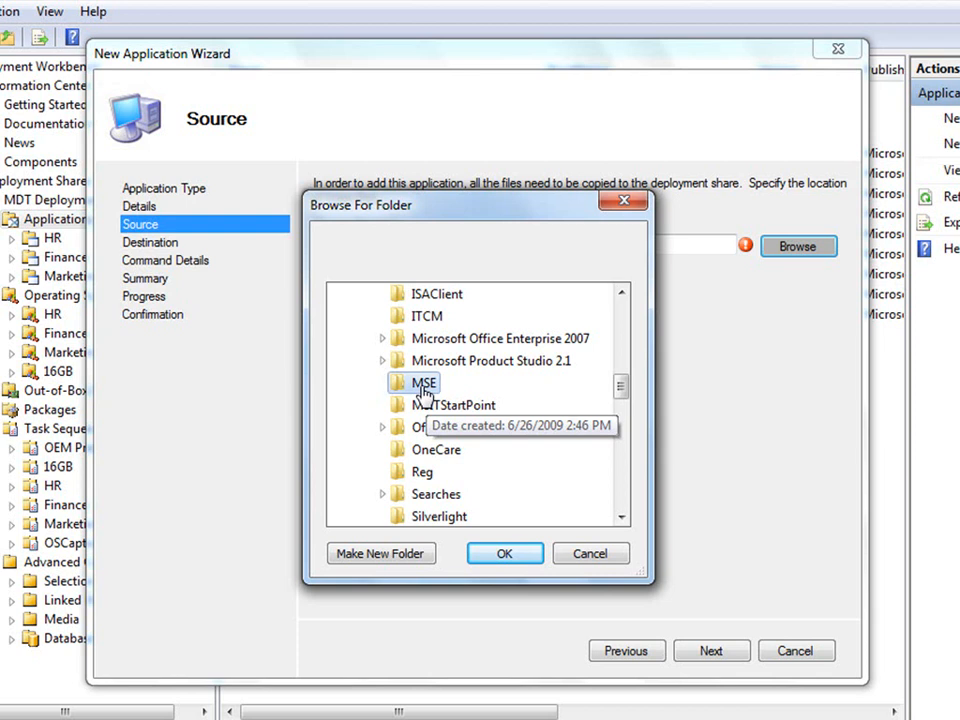
left_click(499, 556)
left_click(727, 656)
left_click(448, 238)
type("setu")
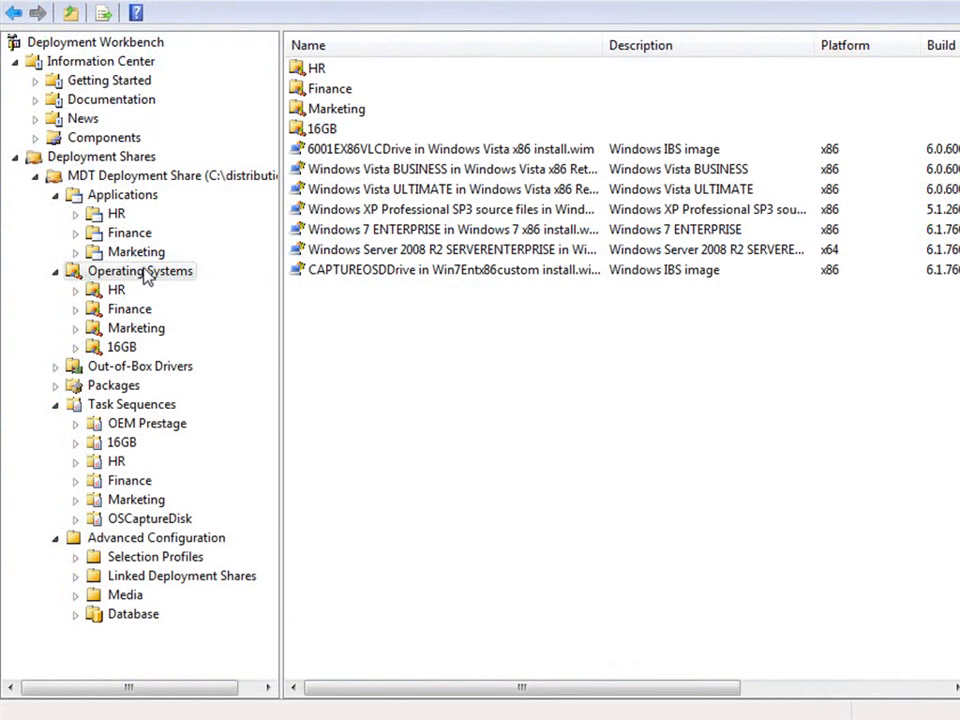
Import the custom image installcaptured.wim, without setup files, into destination 'custom x86 Windows 7'
right_click(145, 274)
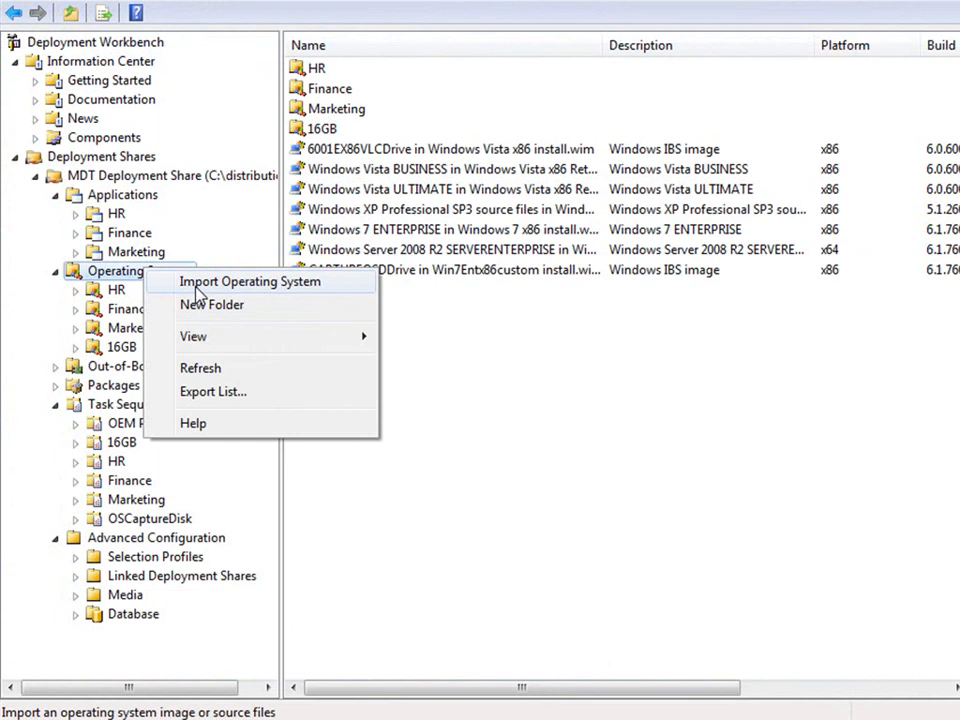
left_click(197, 288)
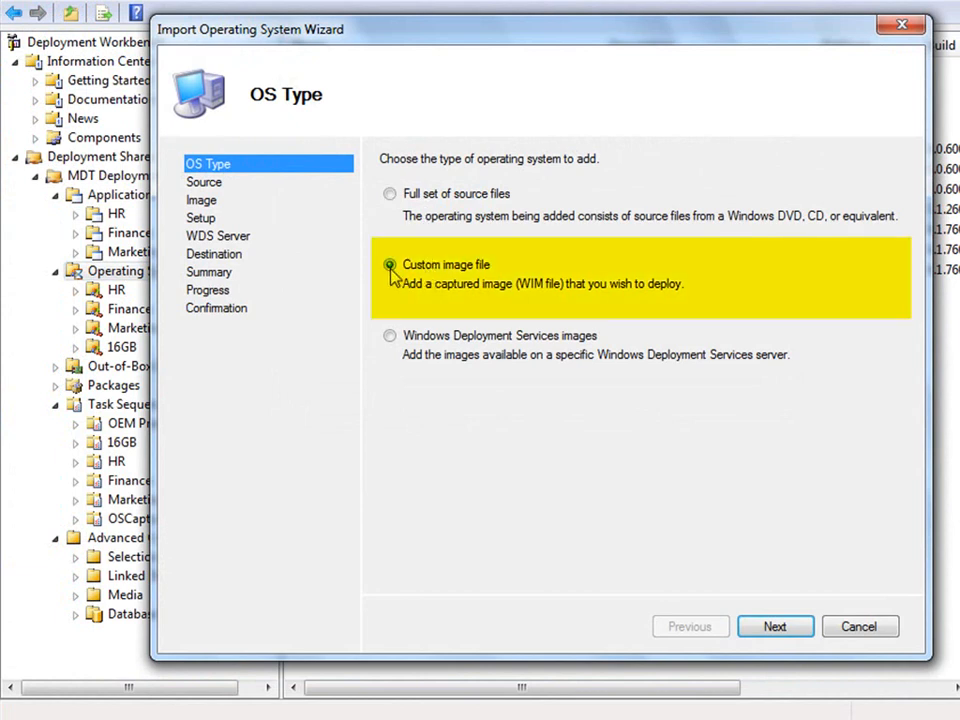
left_click(776, 630)
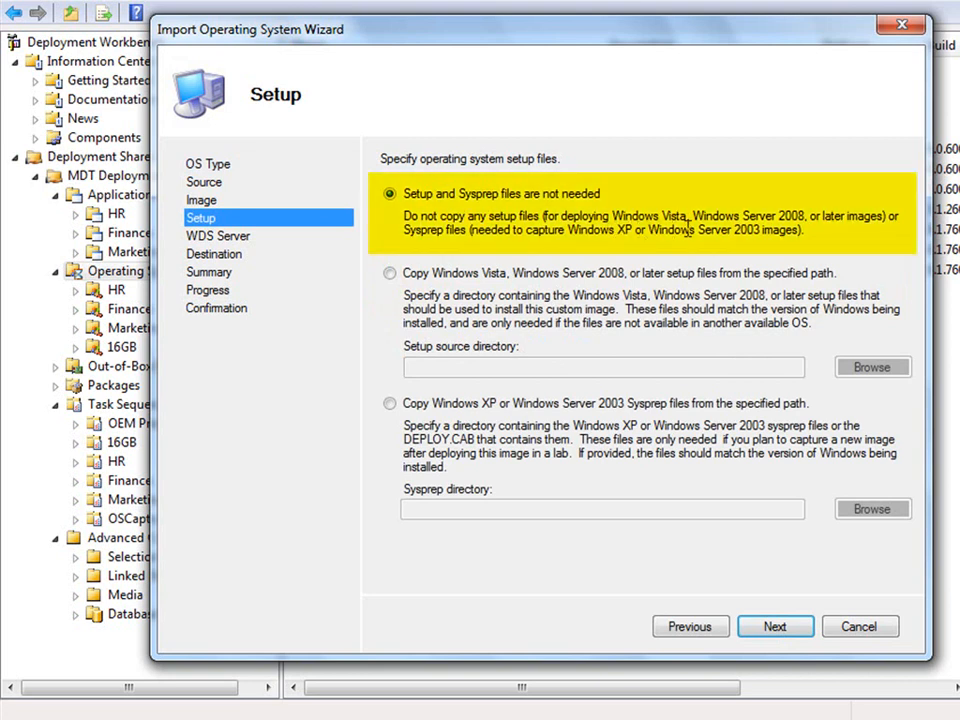
left_click(778, 632)
left_click_drag(460, 214, 383, 214)
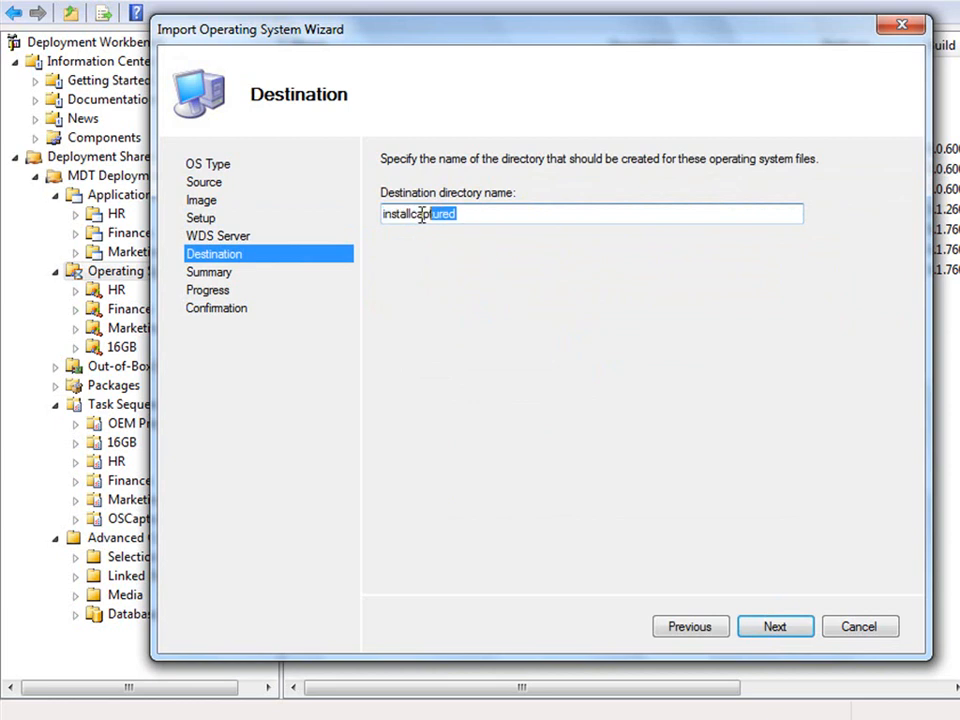
type("custom x86 Windows 7")
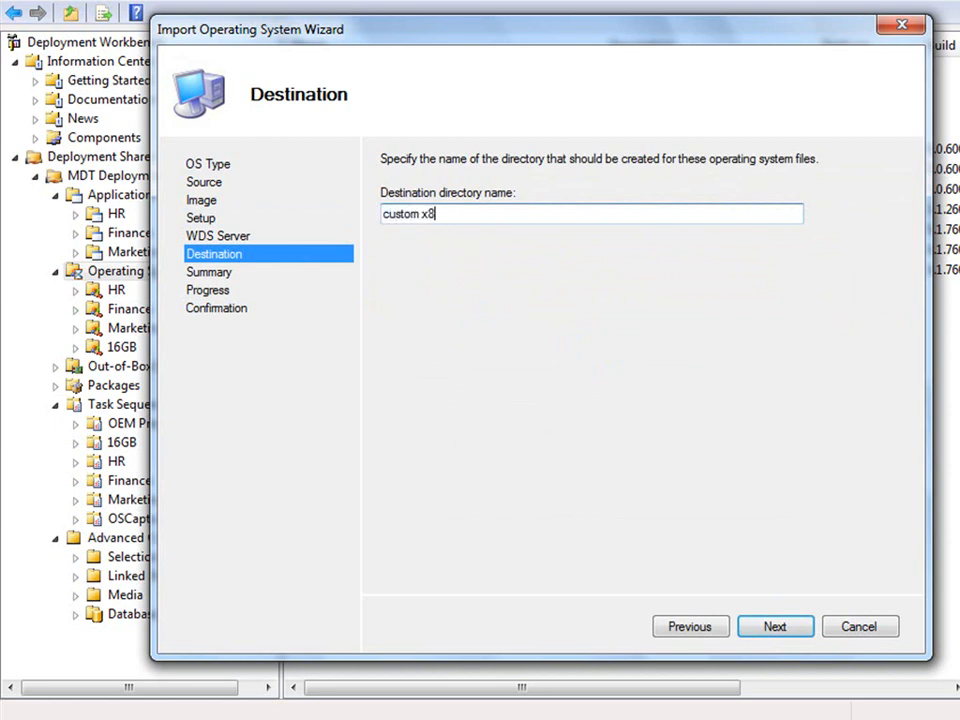
left_click(793, 628)
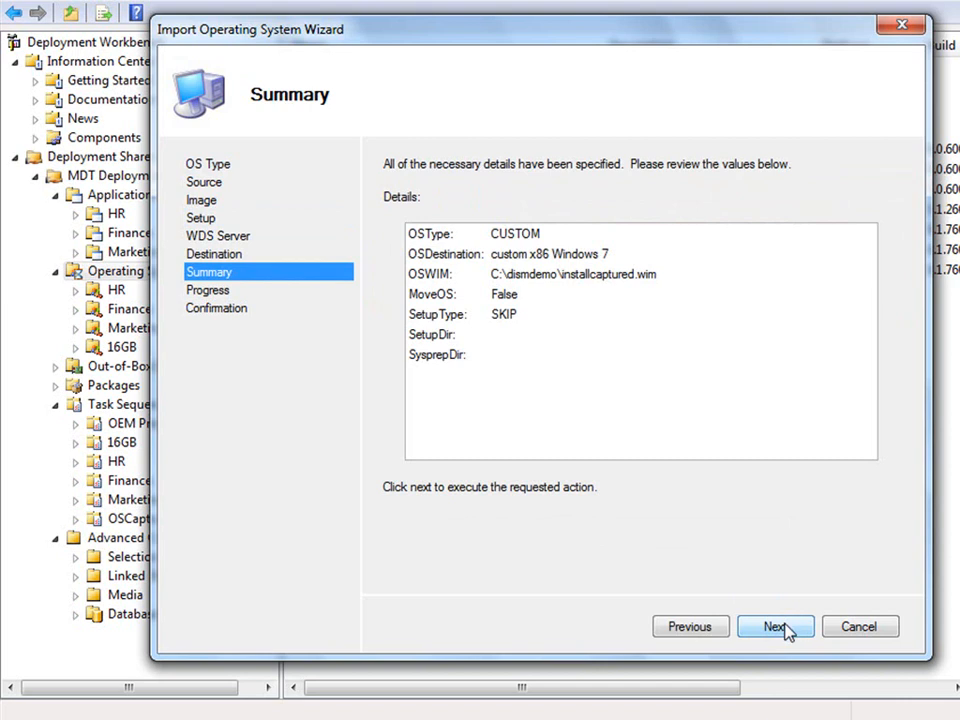
left_click(788, 628)
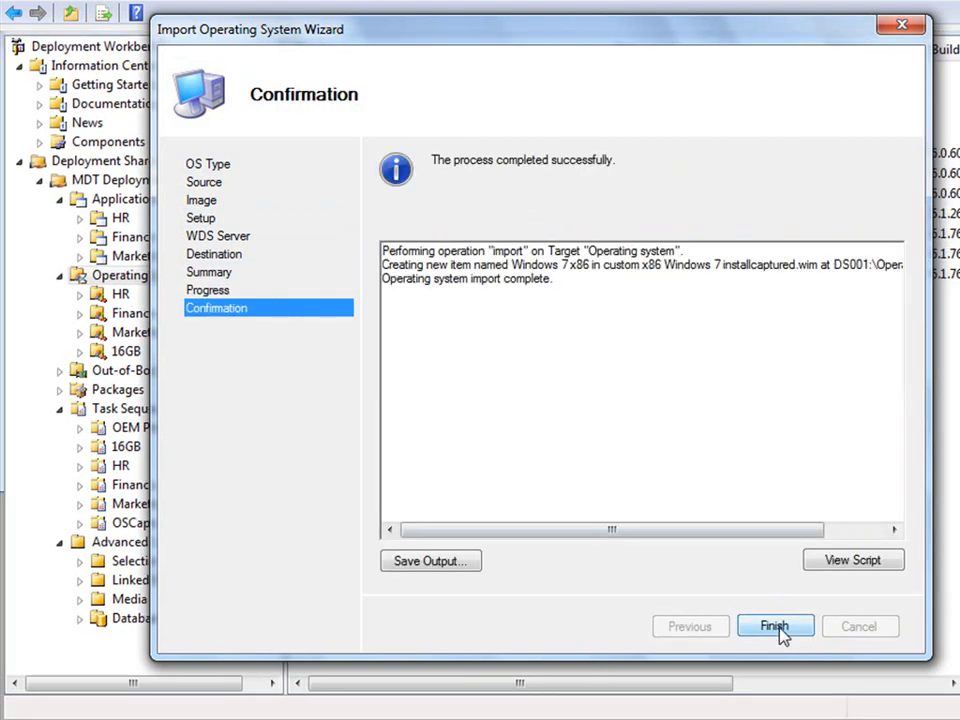
left_click(780, 630)
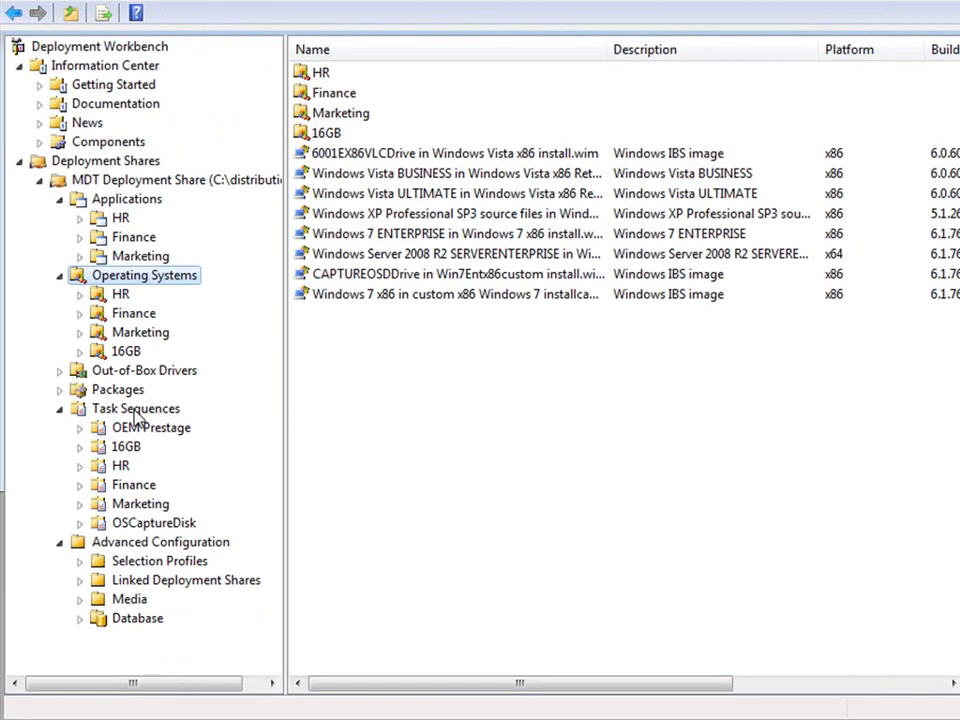
Start a new task sequence with ID 'cs' using the Standard Client Task Sequence template
left_click(135, 410)
right_click(137, 418)
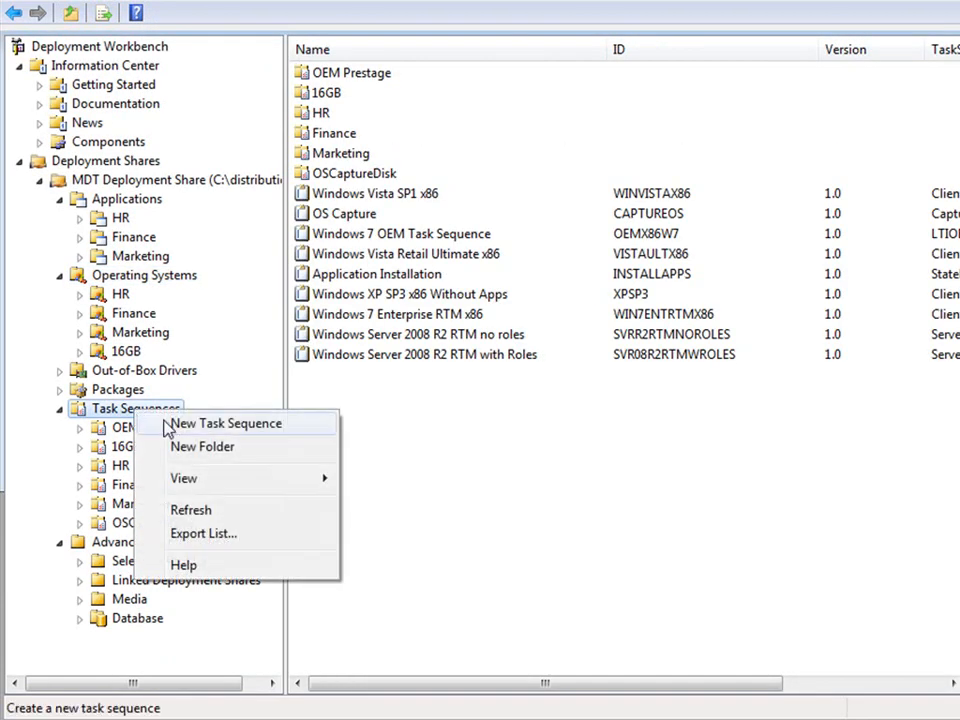
left_click(170, 428)
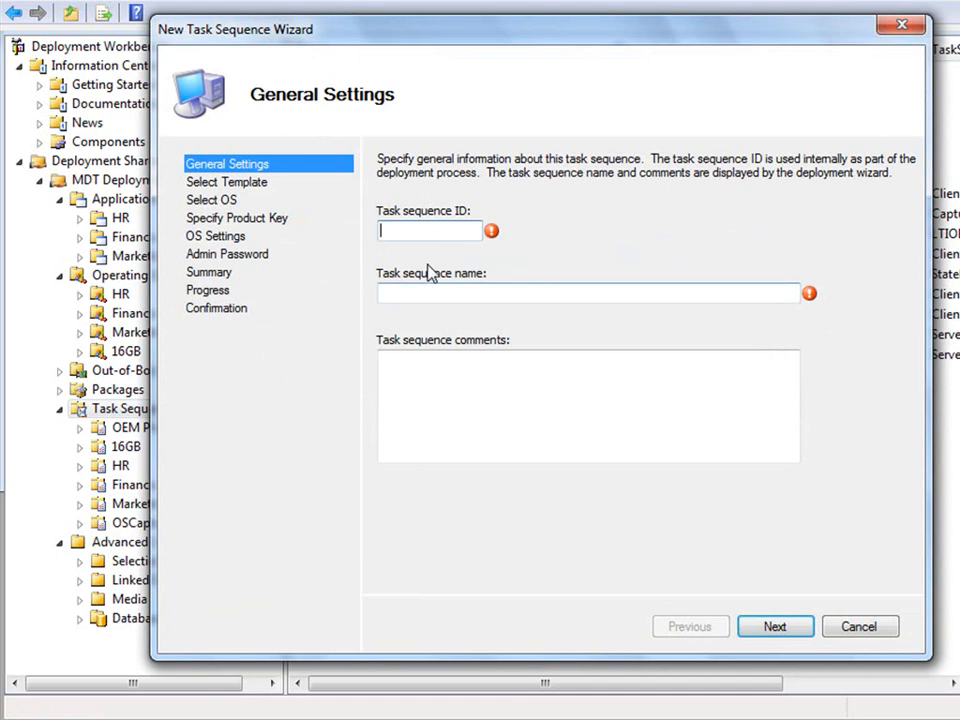
type("cs")
left_click(772, 626)
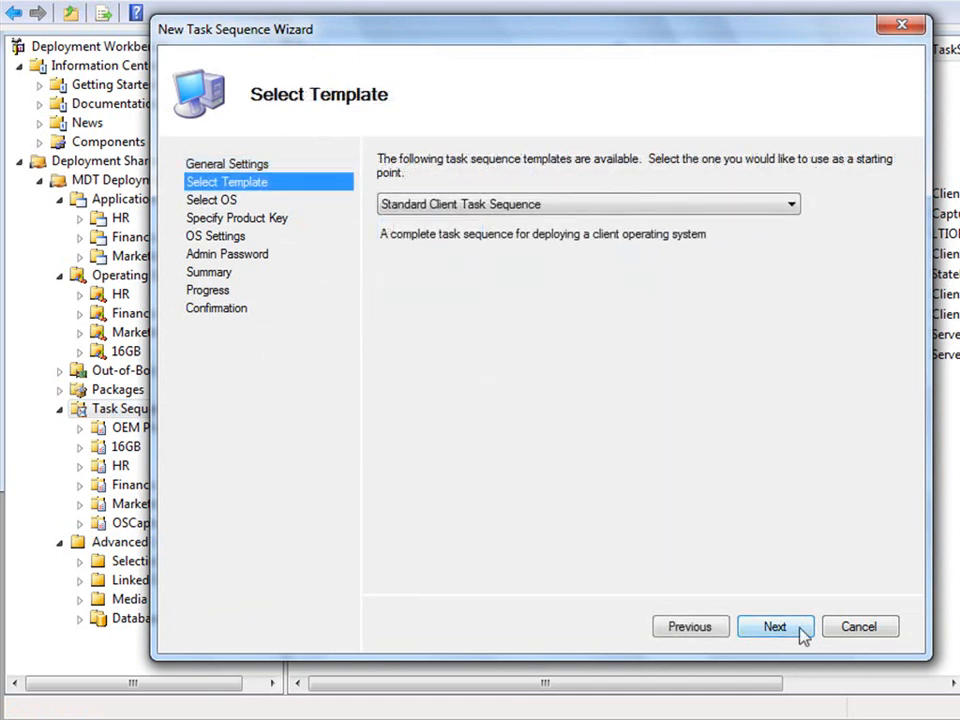
left_click(792, 205)
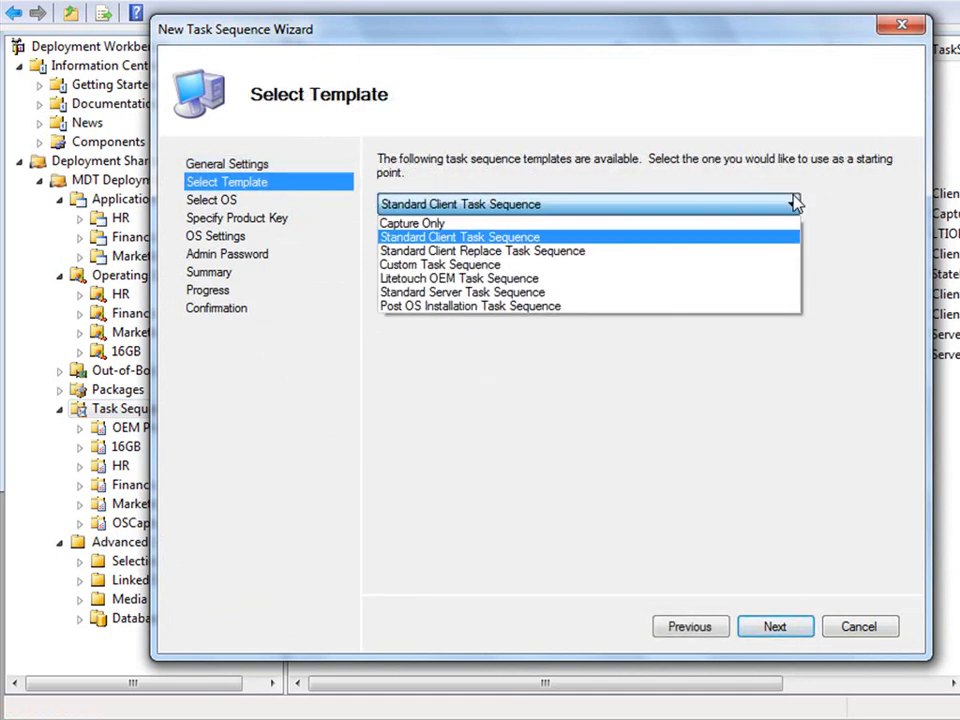
left_click(792, 245)
Select the custom Windows 7 x86 image, skip the product key, and enter the Administrator password
left_click(775, 626)
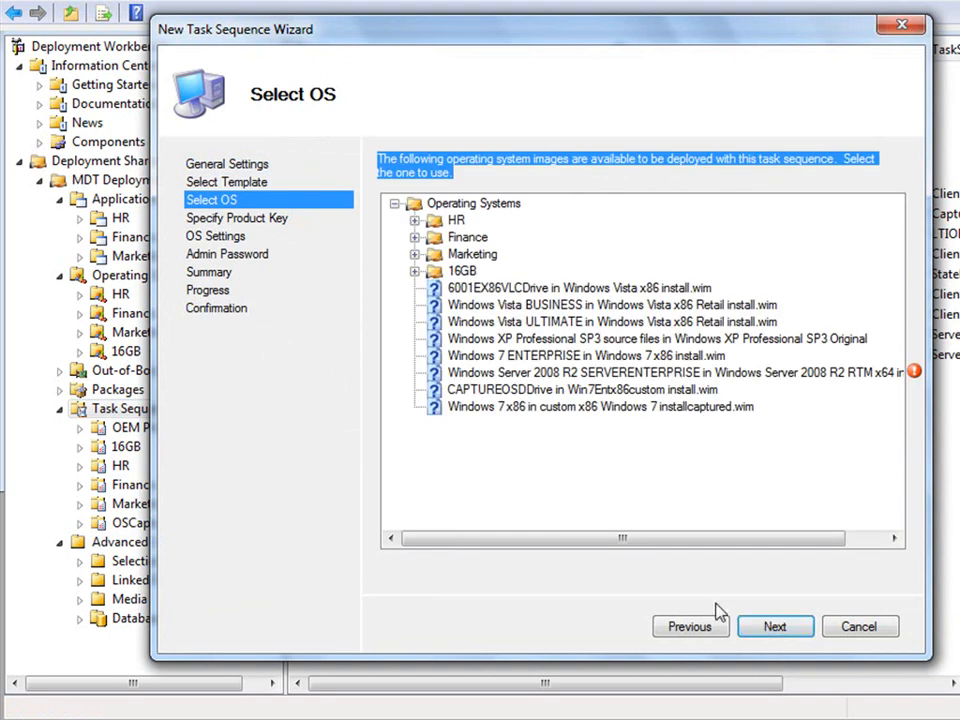
left_click(645, 410)
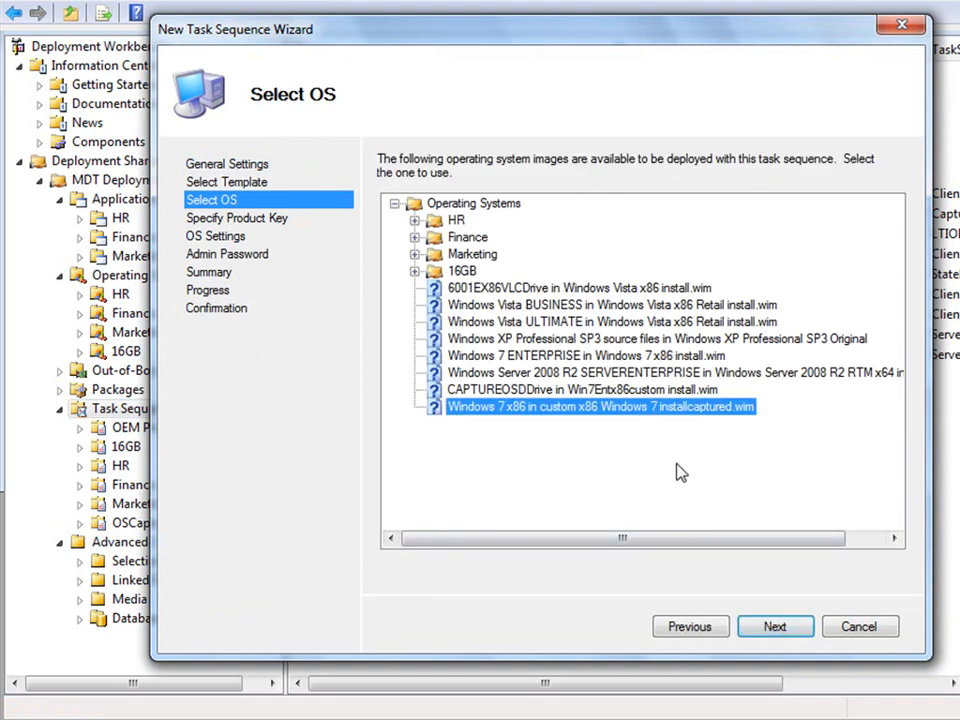
left_click(774, 628)
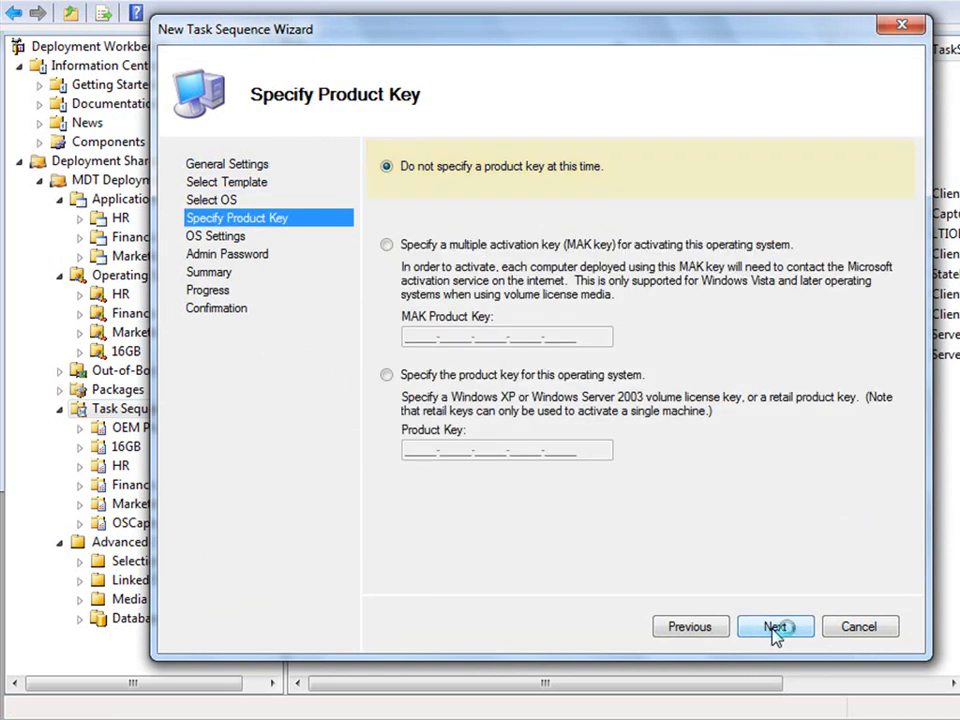
left_click(776, 630)
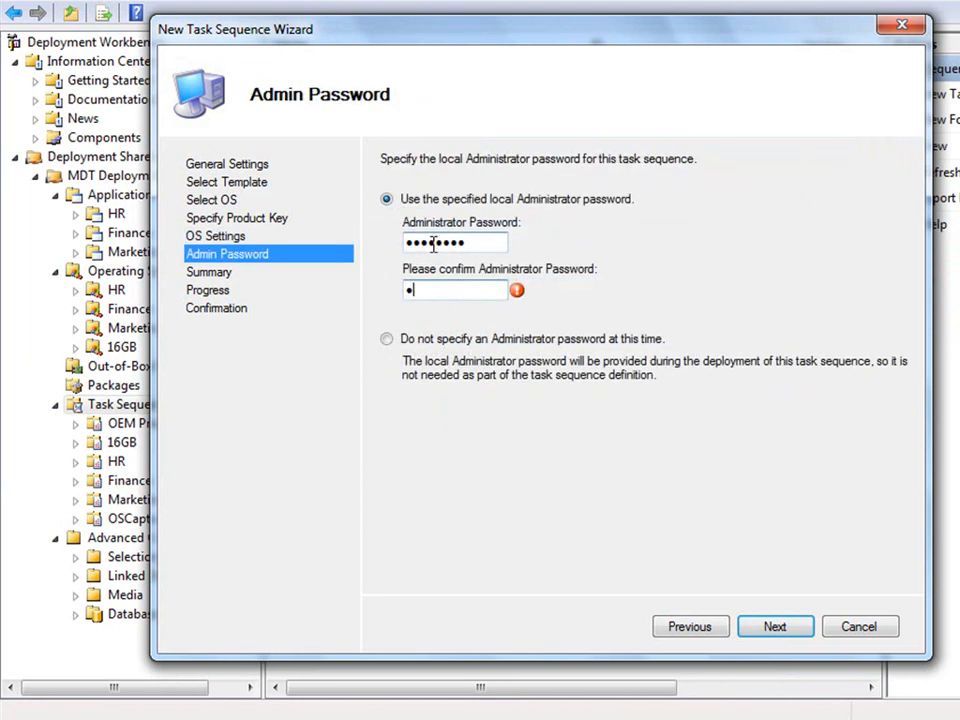
type("@ssw0rd")
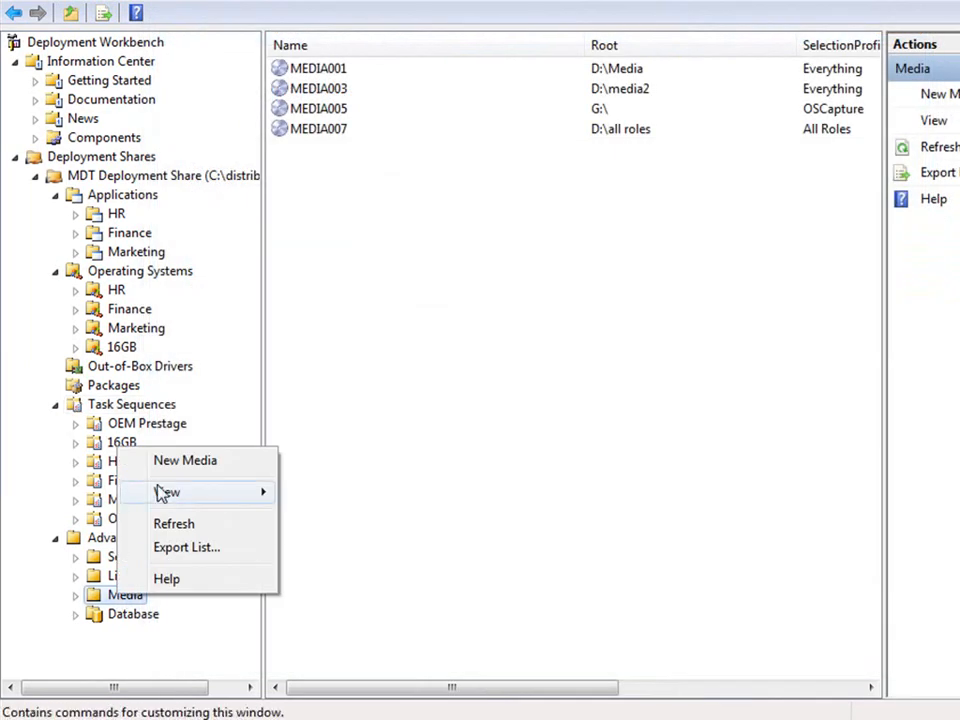
Create media MEDIA002 at D:\Media, then update MEDIA001's media content
left_click(178, 466)
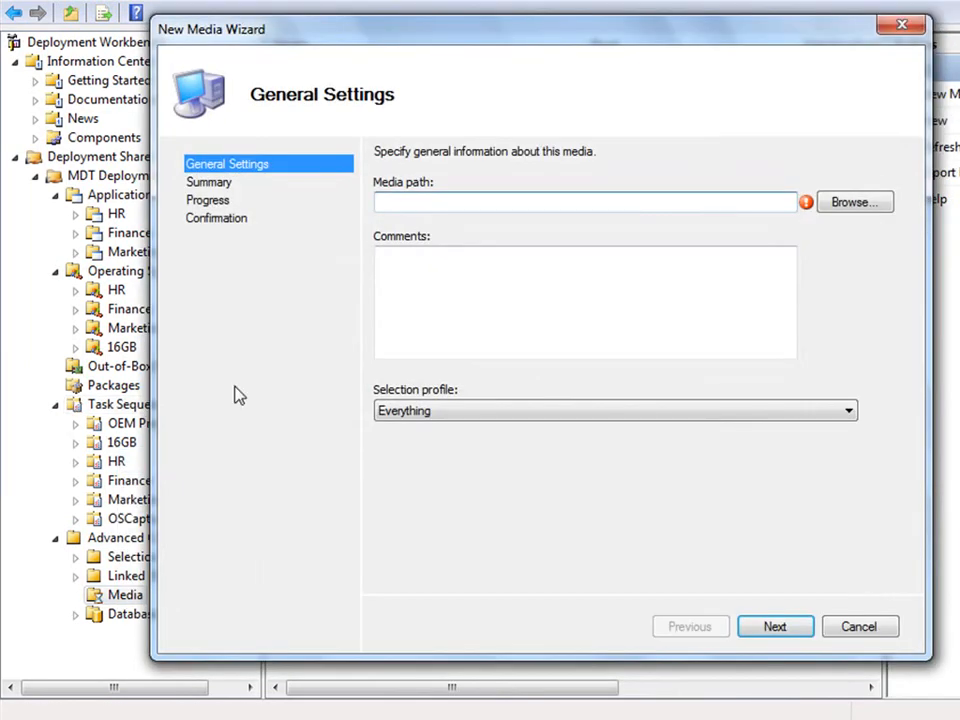
left_click(845, 210)
left_click(468, 428)
left_click(572, 529)
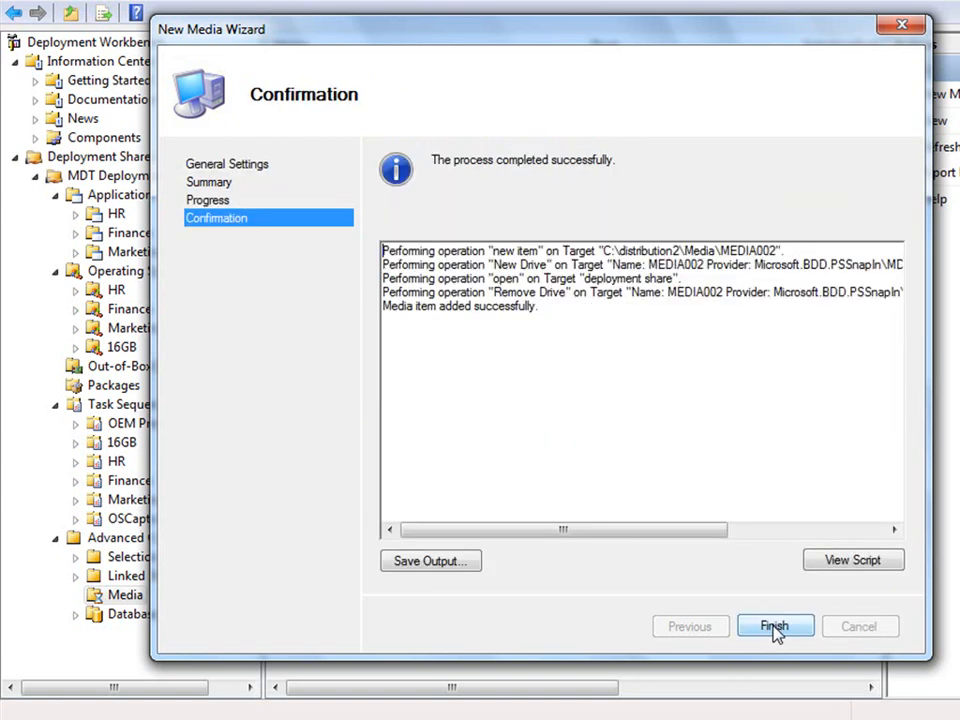
left_click(775, 628)
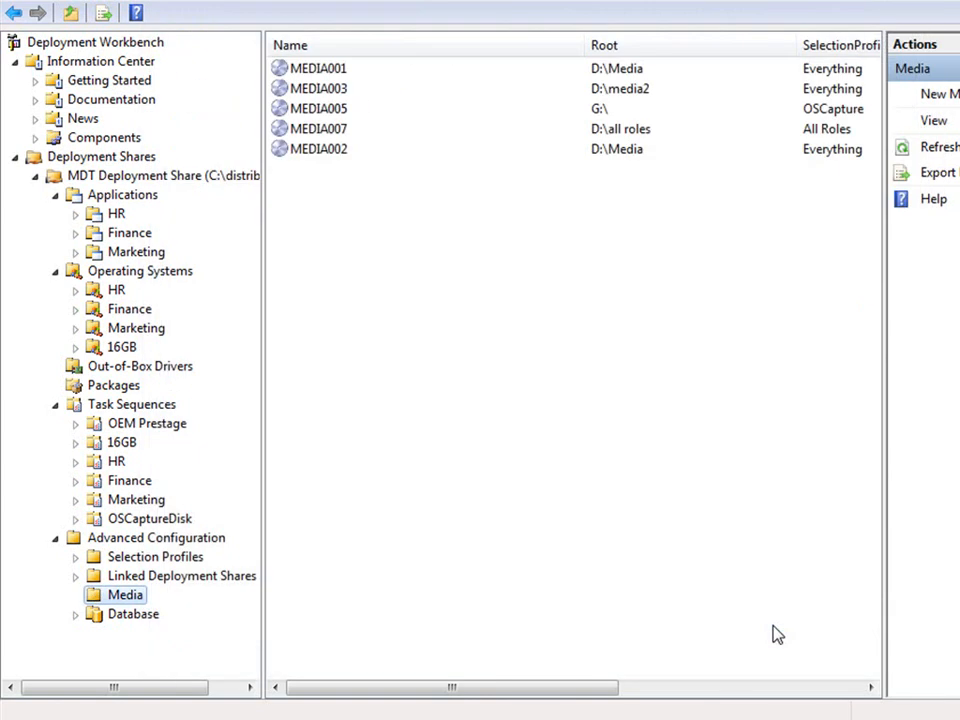
right_click(615, 76)
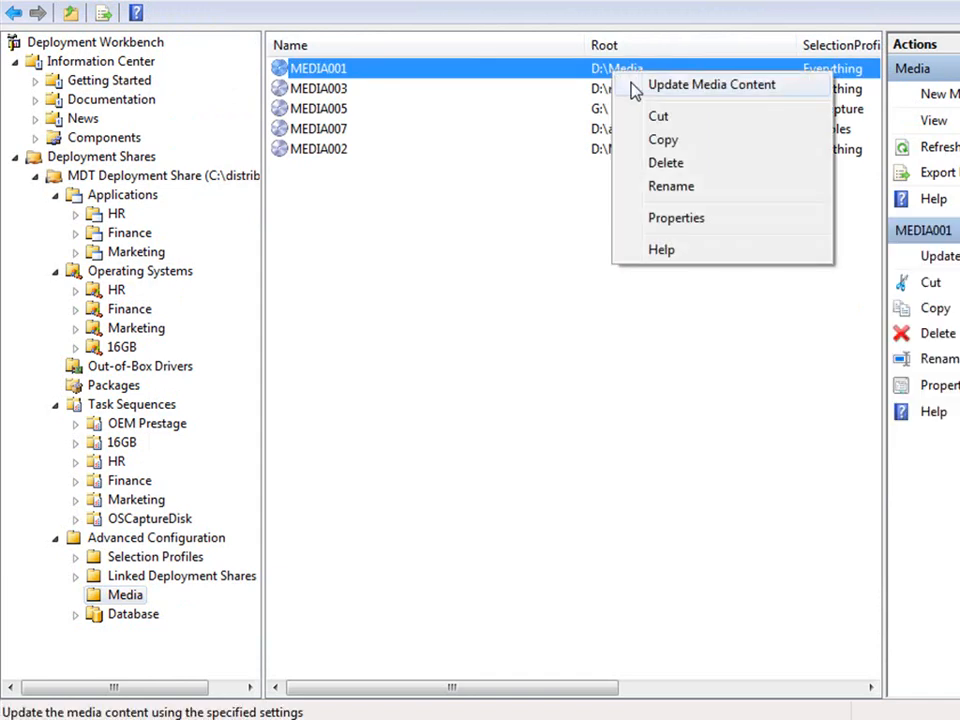
left_click(635, 90)
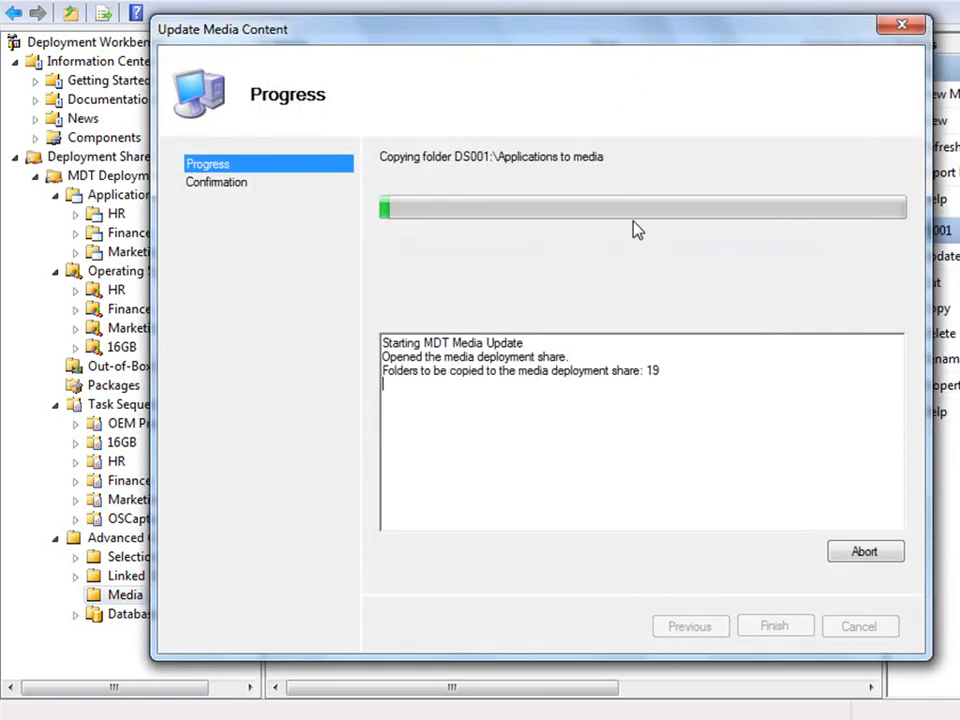